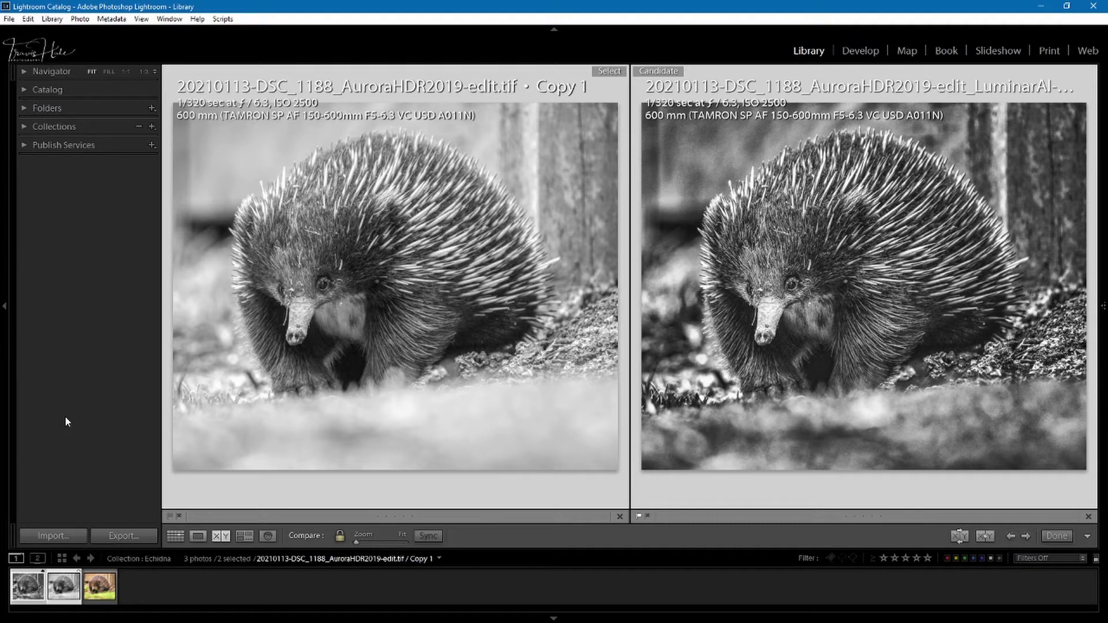
Open the colour echidna photo from Lightroom in Silver Efex Pro 2, with the window maximized and the single-image preview on
click(197, 536)
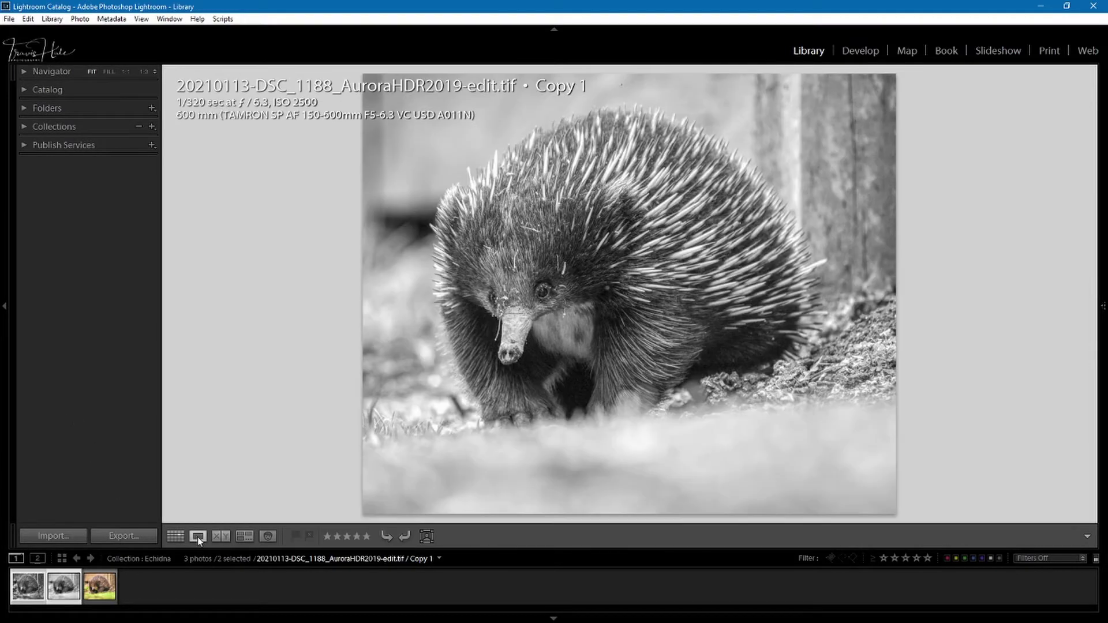
click(104, 586)
right_click(104, 587)
mouse_move(144, 325)
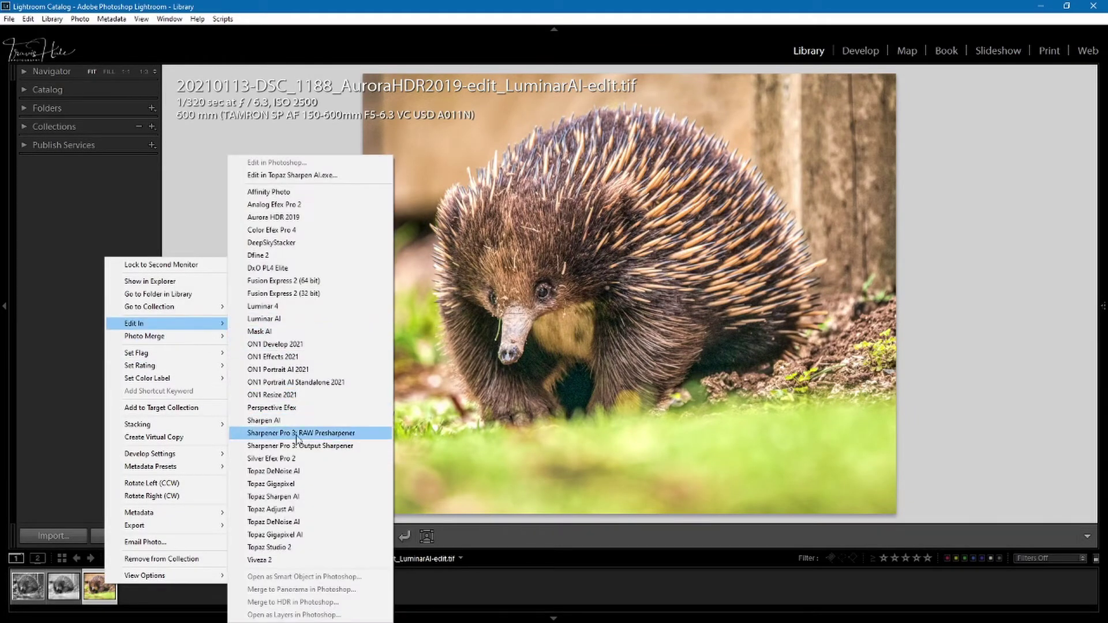
click(298, 458)
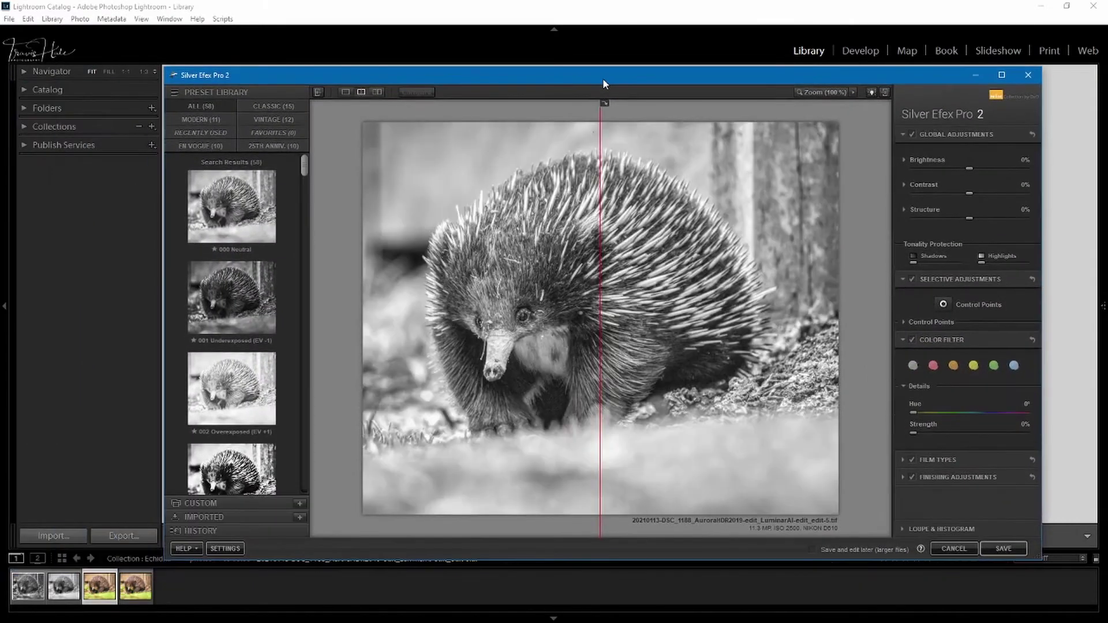
double_click(602, 78)
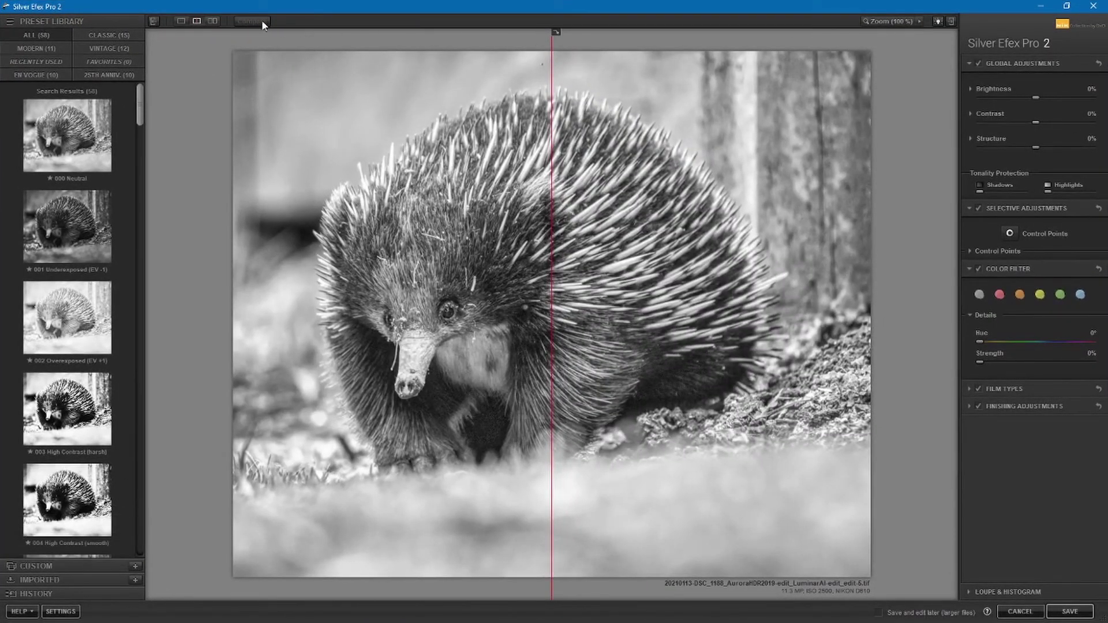
click(181, 22)
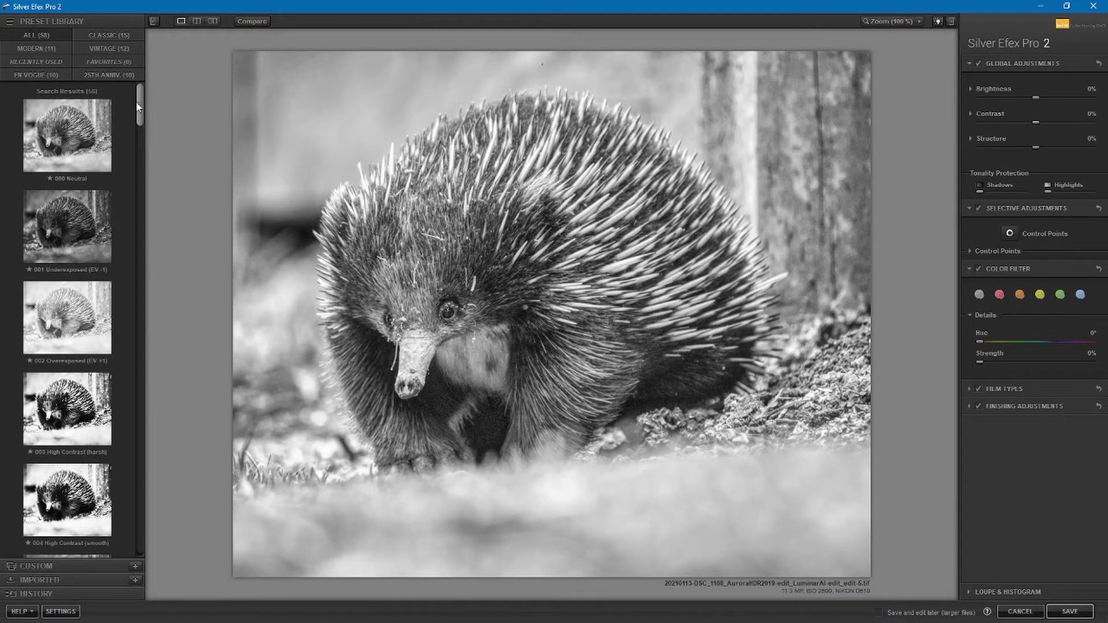
Try the 010 Low Key 2 preset and apply 019 Fine Art Process instead
drag(140, 102, 144, 179)
click(92, 169)
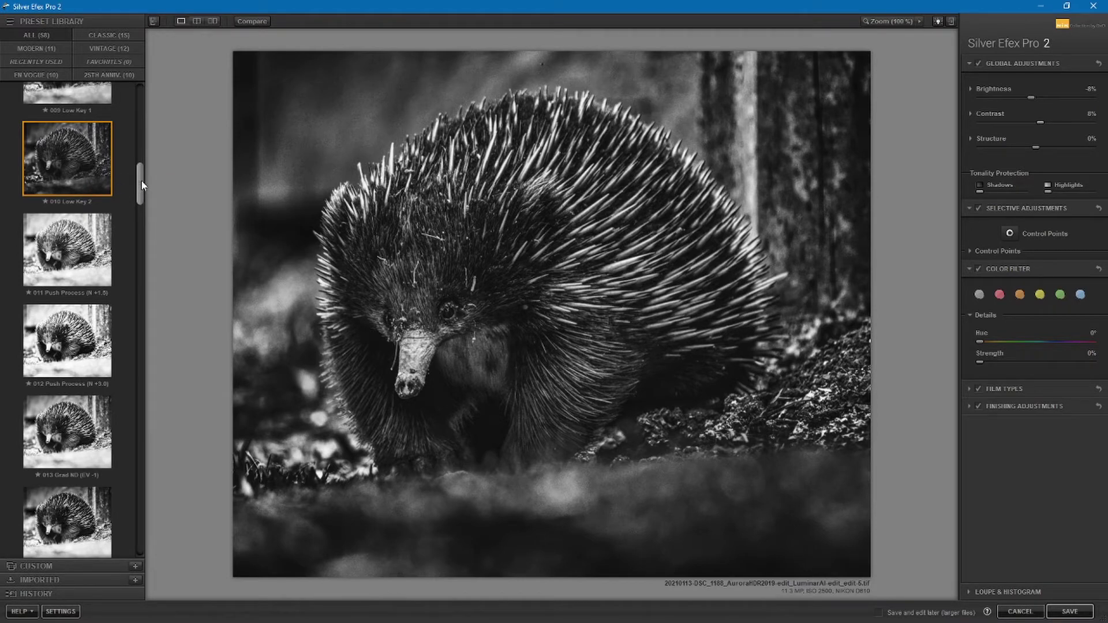
drag(141, 182, 142, 231)
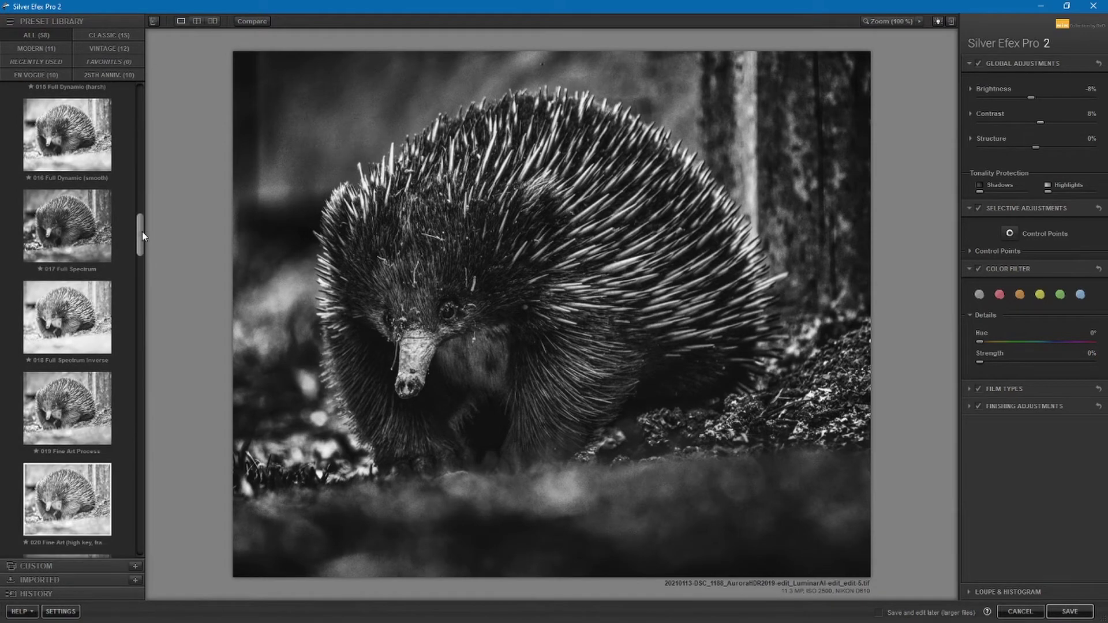
click(76, 406)
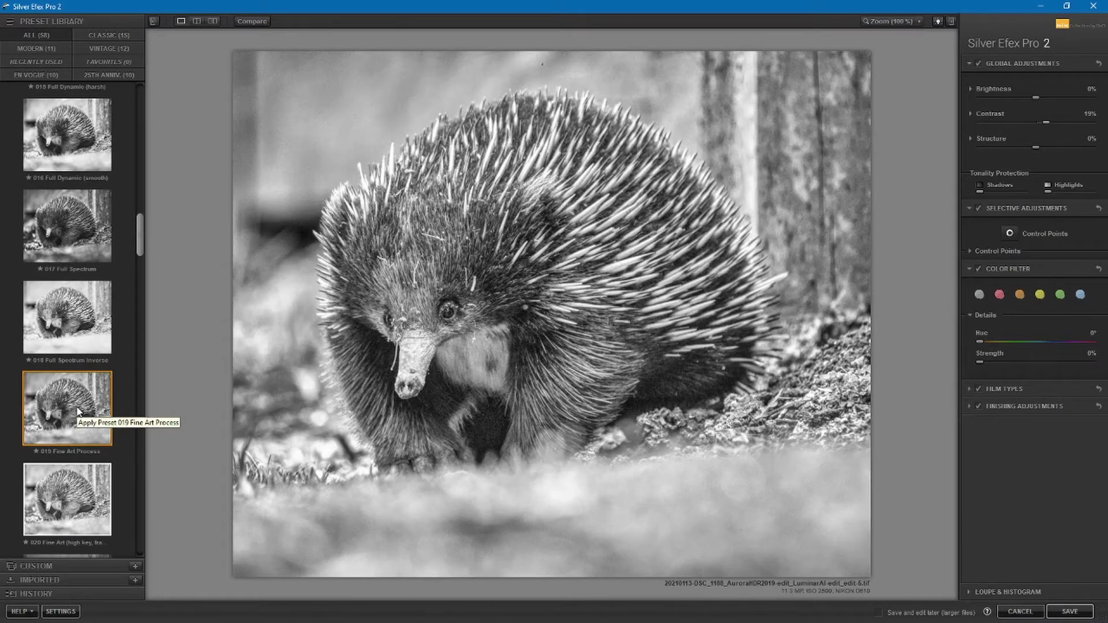
Compare the preset with the original in split preview, moving the divider across the echidna, and return to single-image view
click(196, 22)
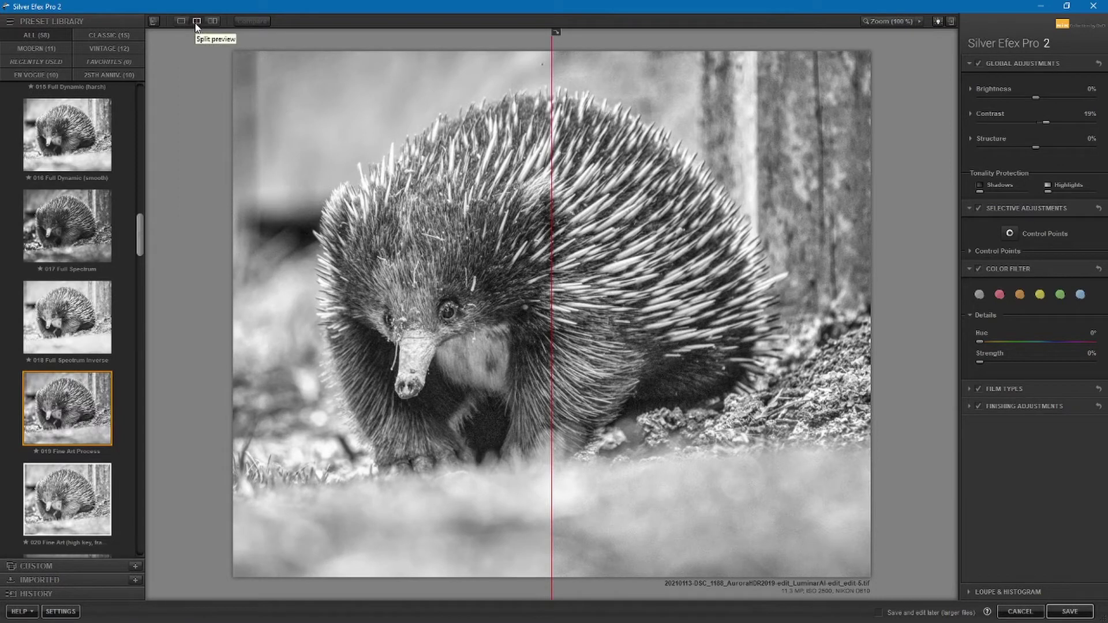
drag(552, 68, 620, 153)
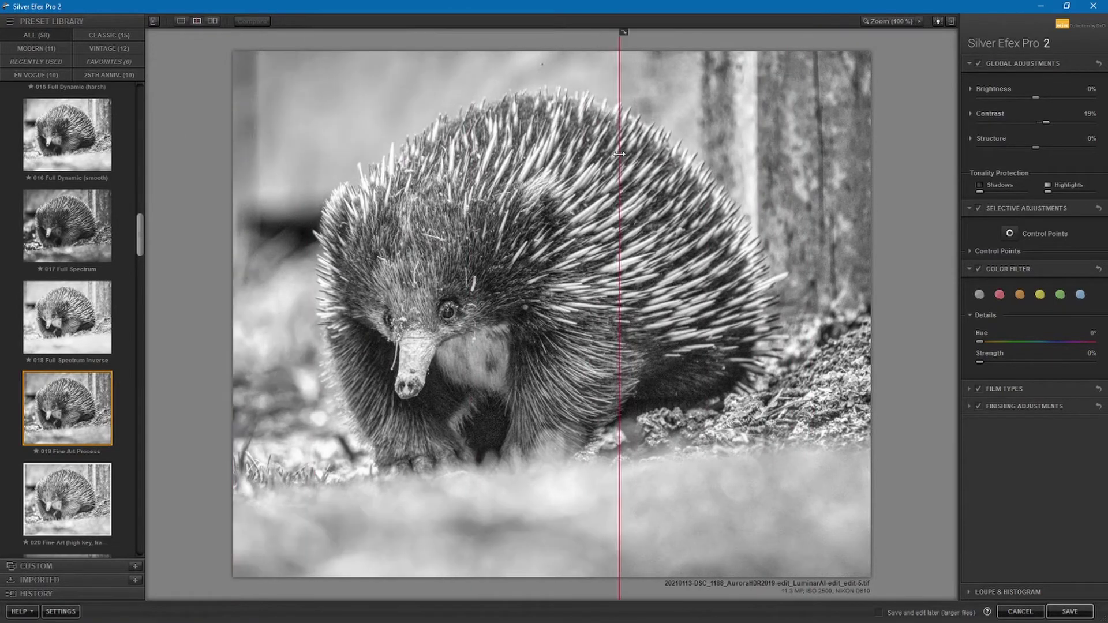
click(180, 21)
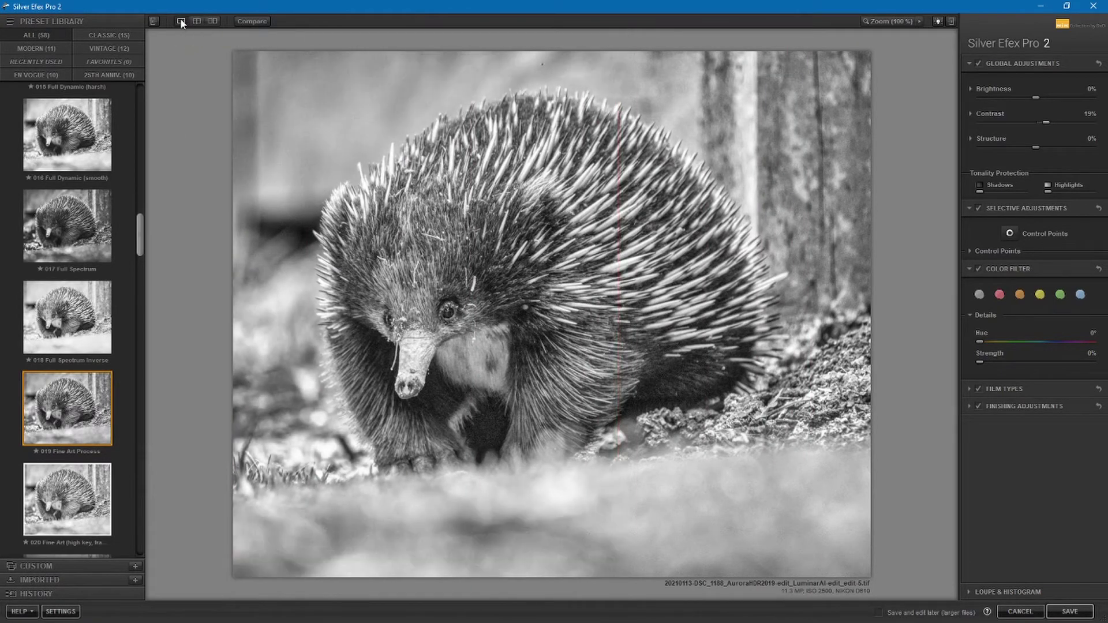
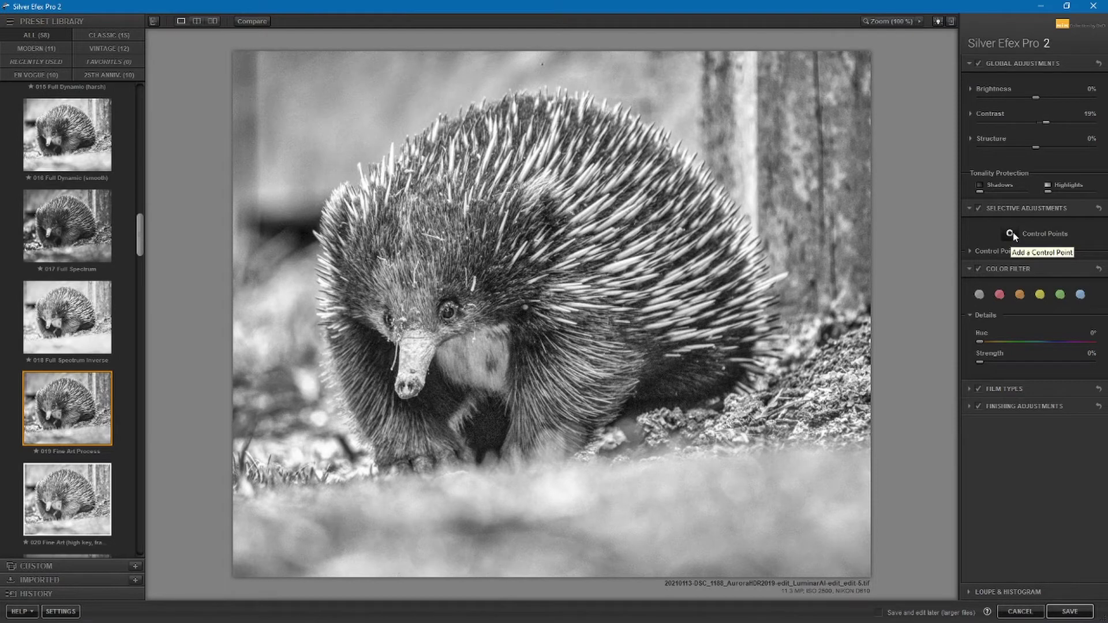
Add a control point on the wooden post behind the echidna, lower its brightness slightly and expand its full set of adjustments
click(1009, 234)
click(801, 191)
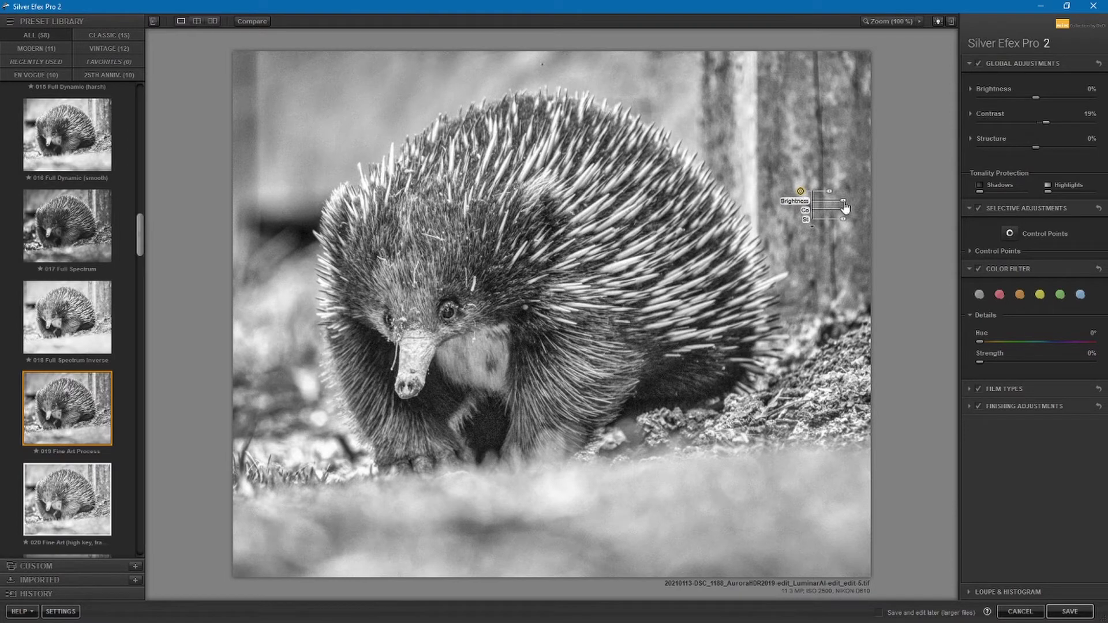
drag(843, 201, 838, 207)
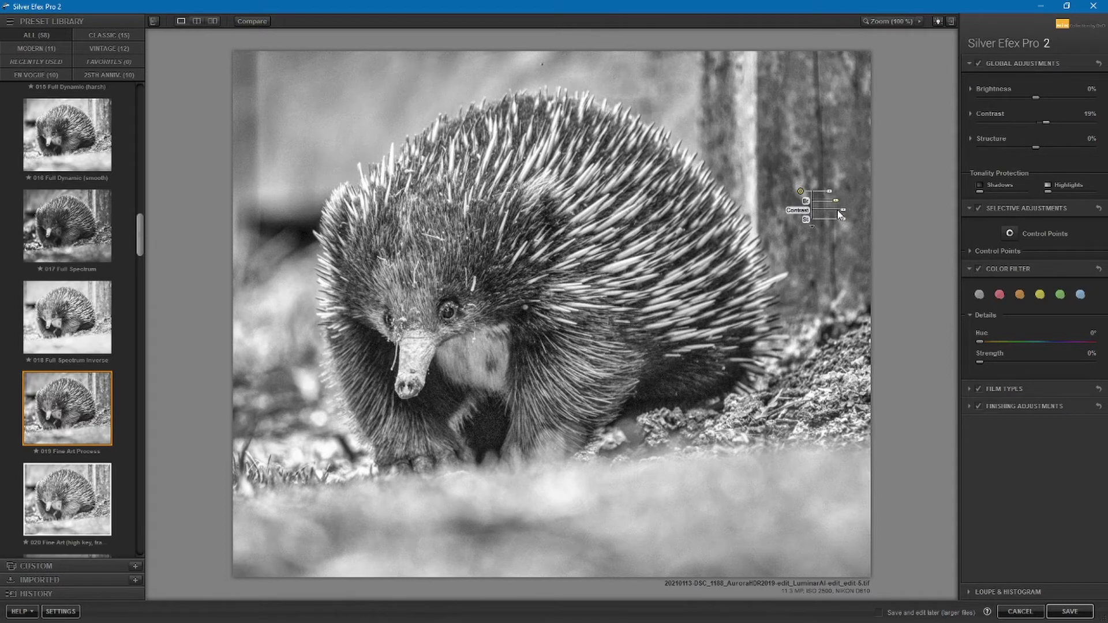
click(812, 226)
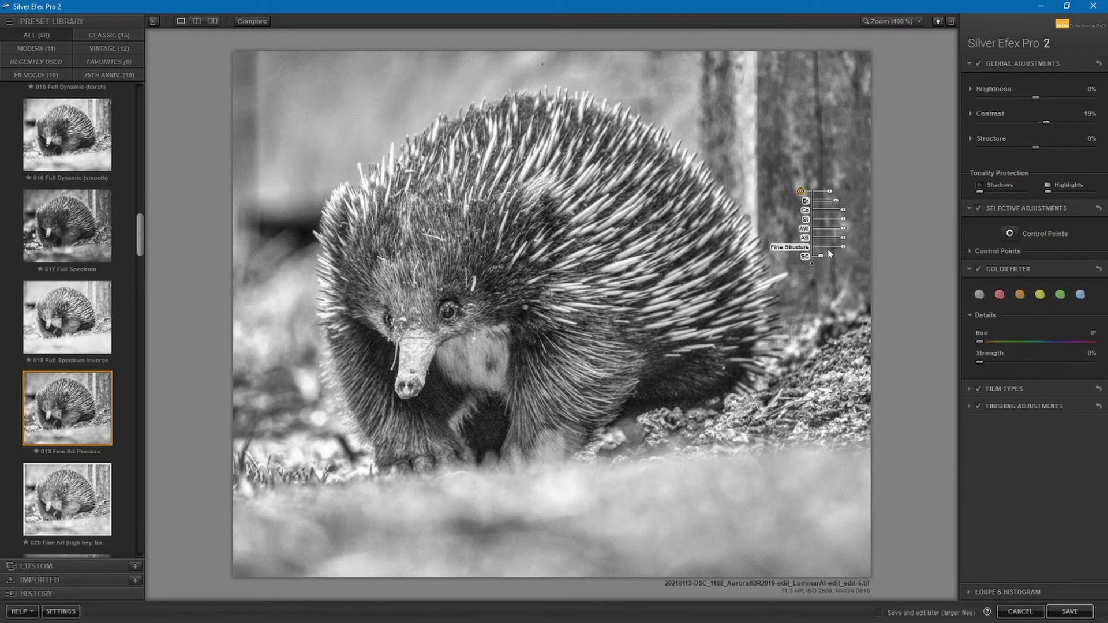
click(837, 202)
drag(838, 207, 837, 203)
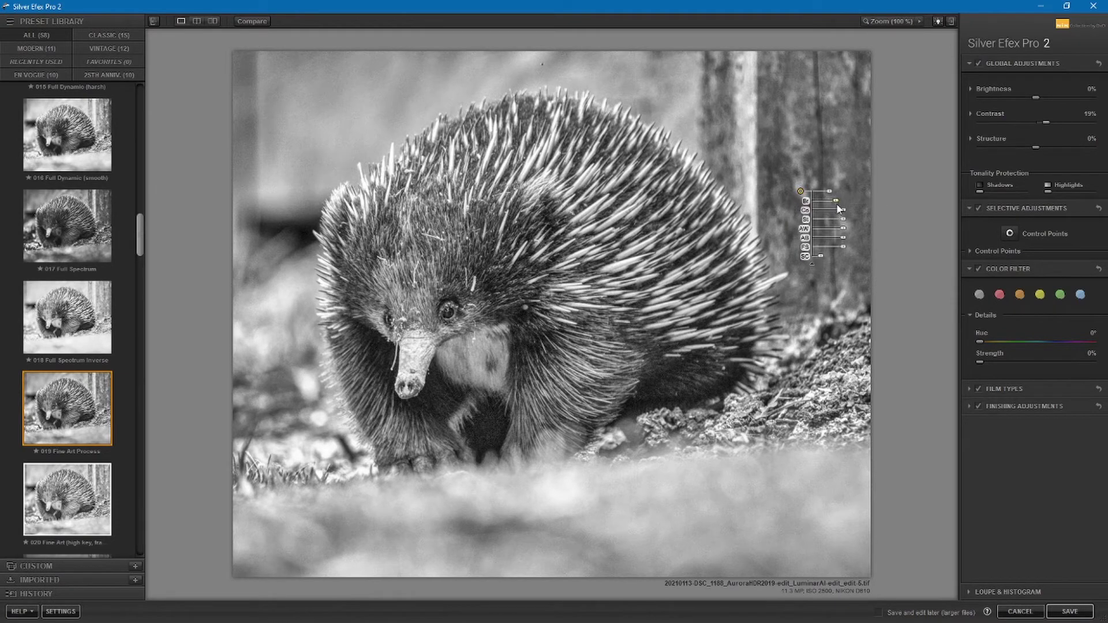
Add two darkening control points in the background above the echidna, setting the one above its head to about -32% brightness
click(1009, 233)
click(674, 75)
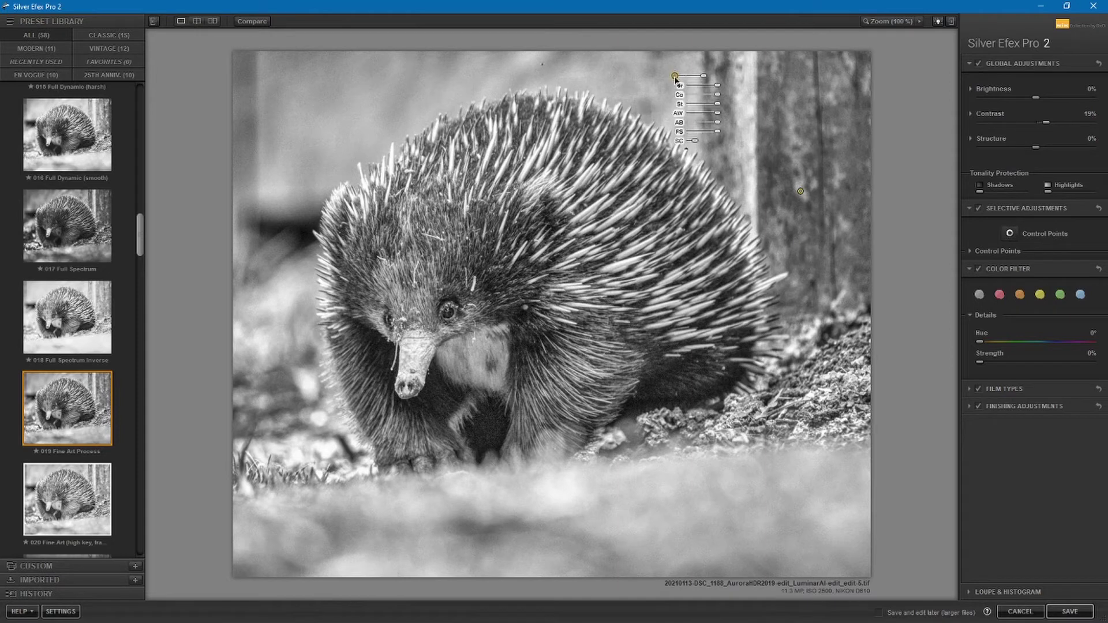
drag(715, 86, 711, 90)
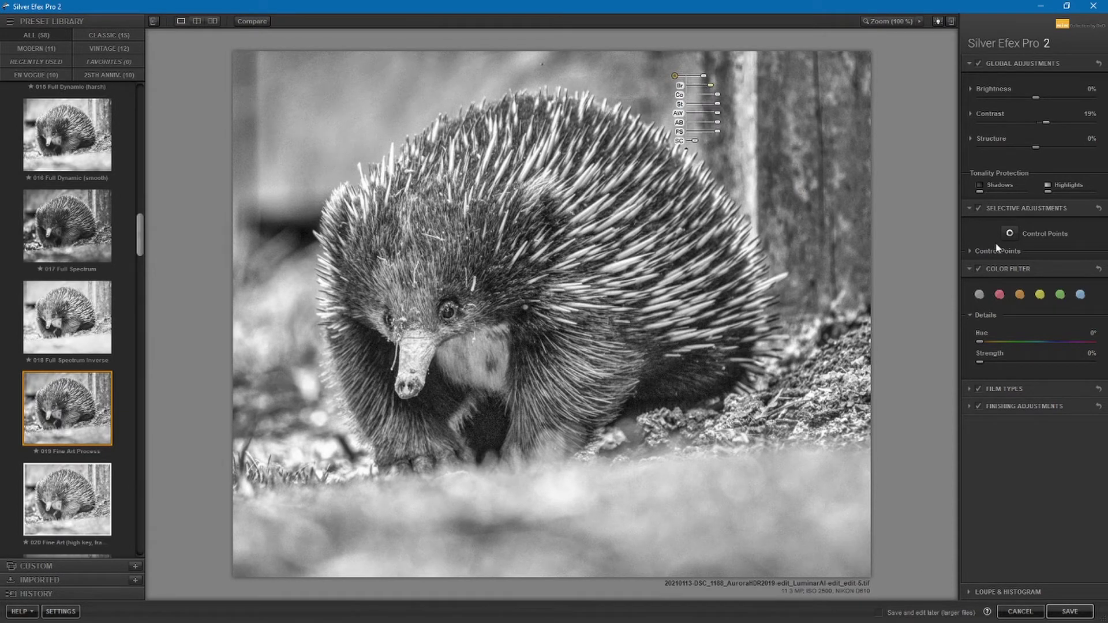
click(1010, 233)
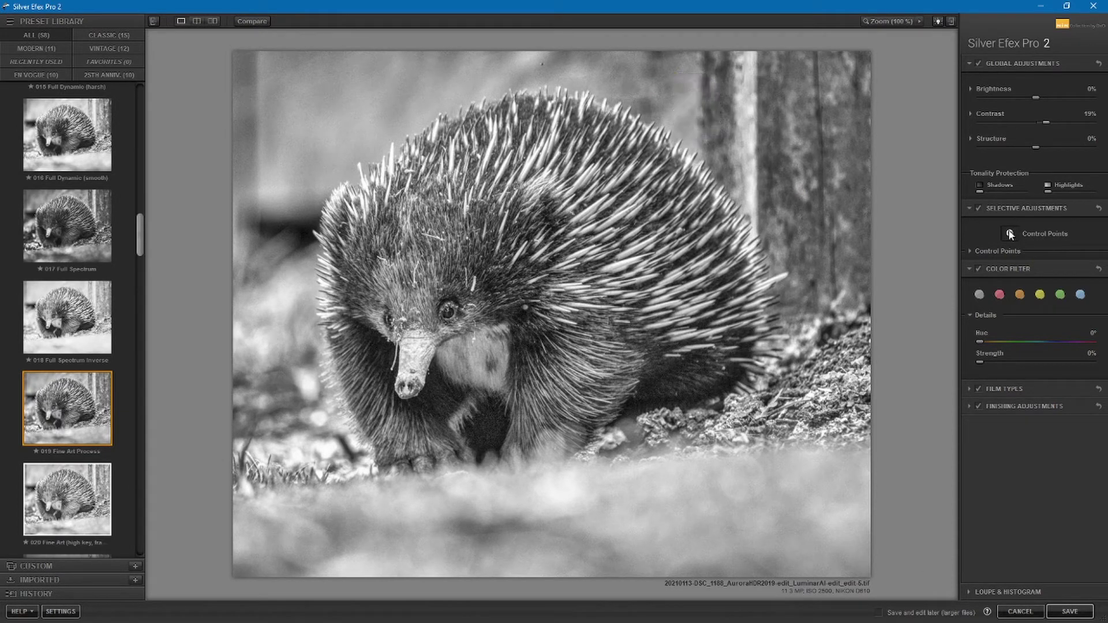
click(442, 81)
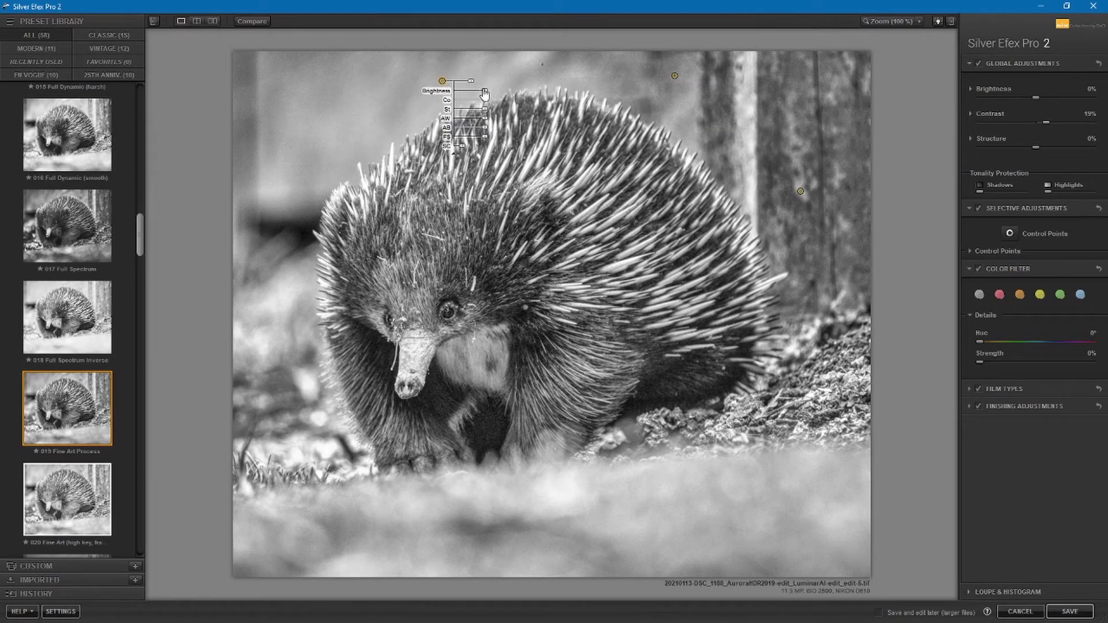
drag(484, 93, 479, 95)
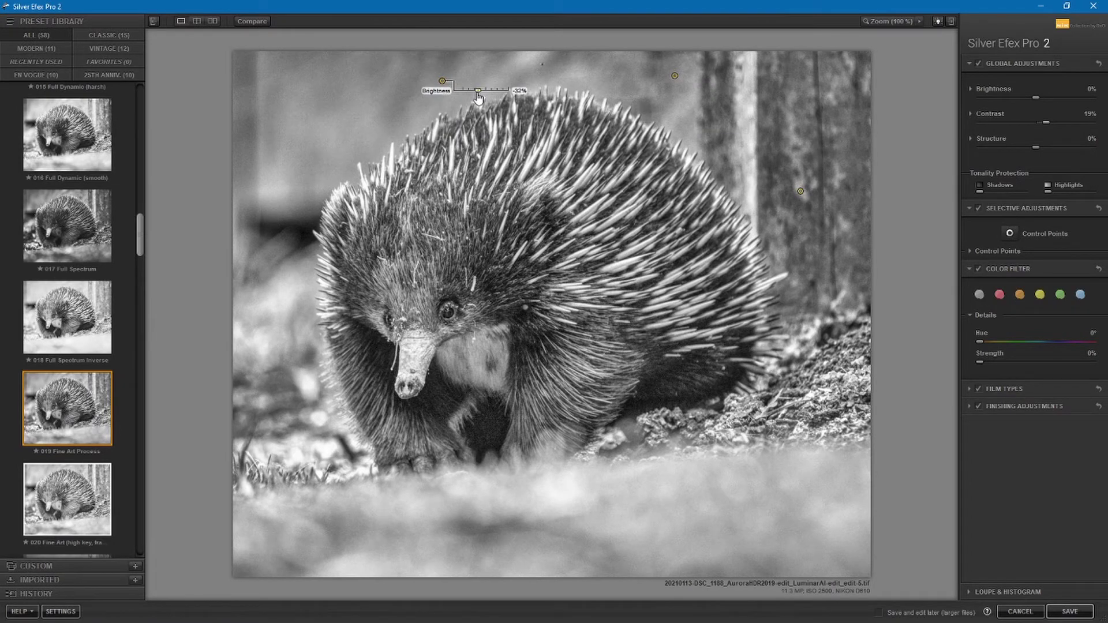
Add two control points in the blurred background in front of the echidna's head and lower the brightness of each
click(1031, 239)
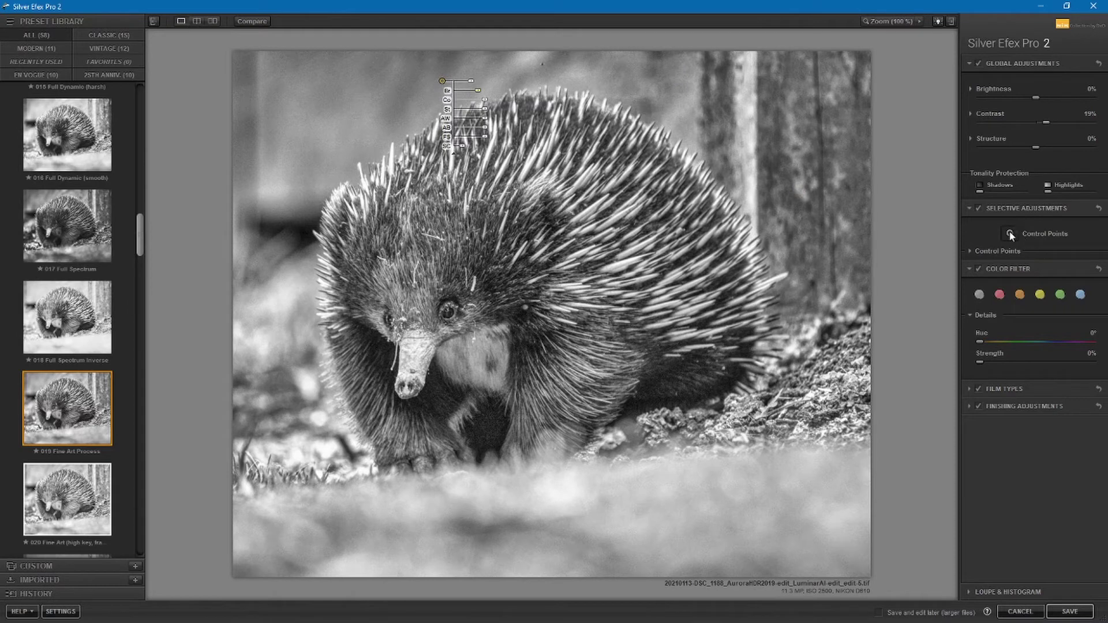
click(288, 172)
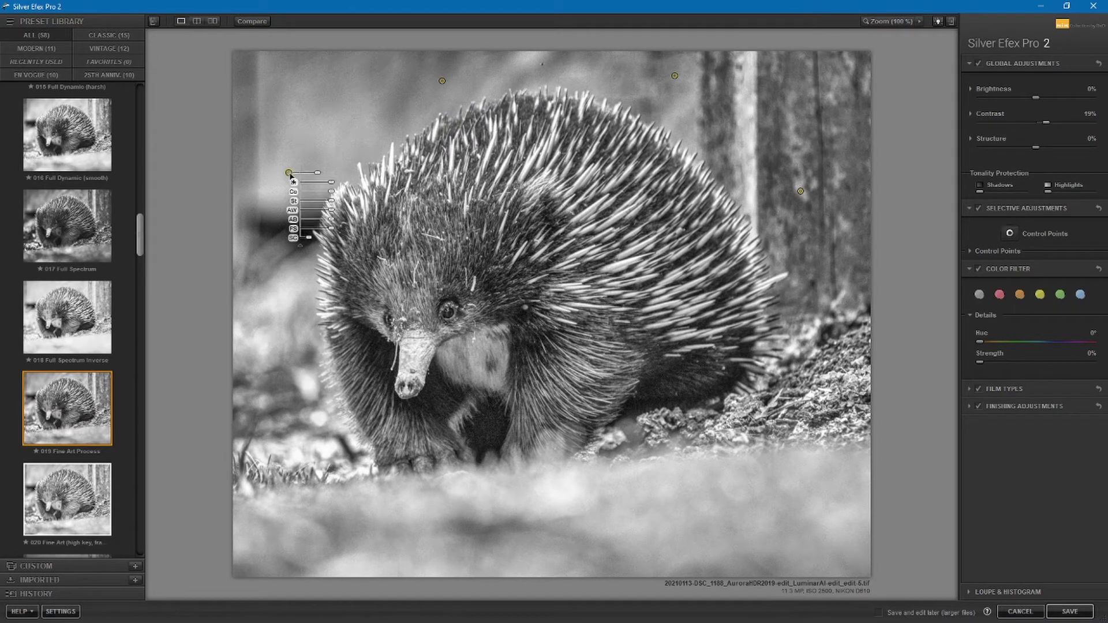
drag(326, 183, 327, 189)
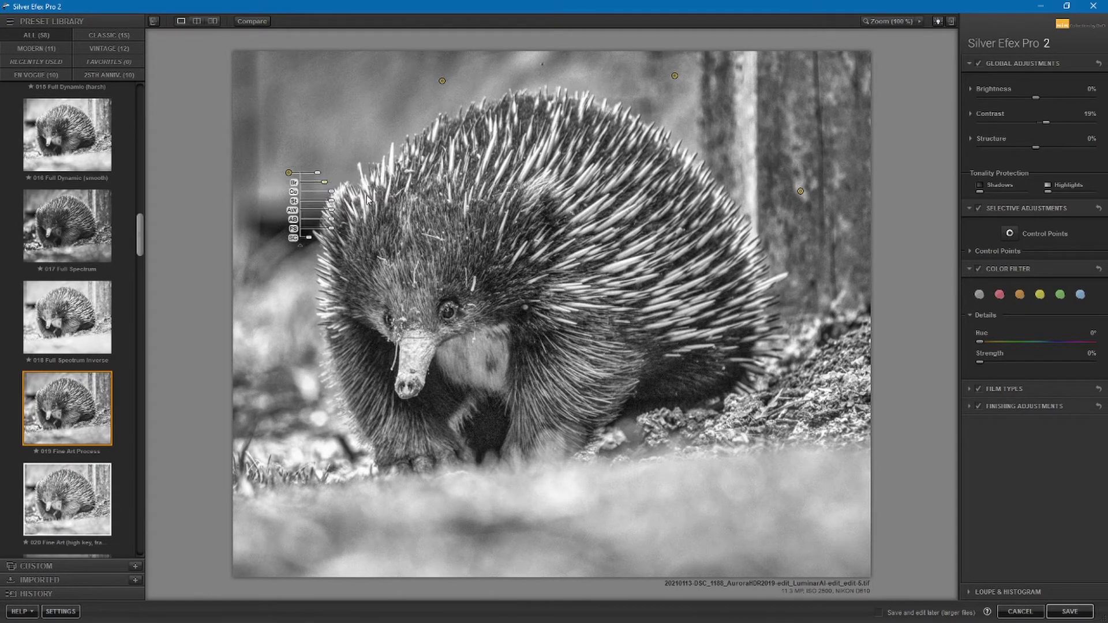
click(1013, 231)
click(274, 295)
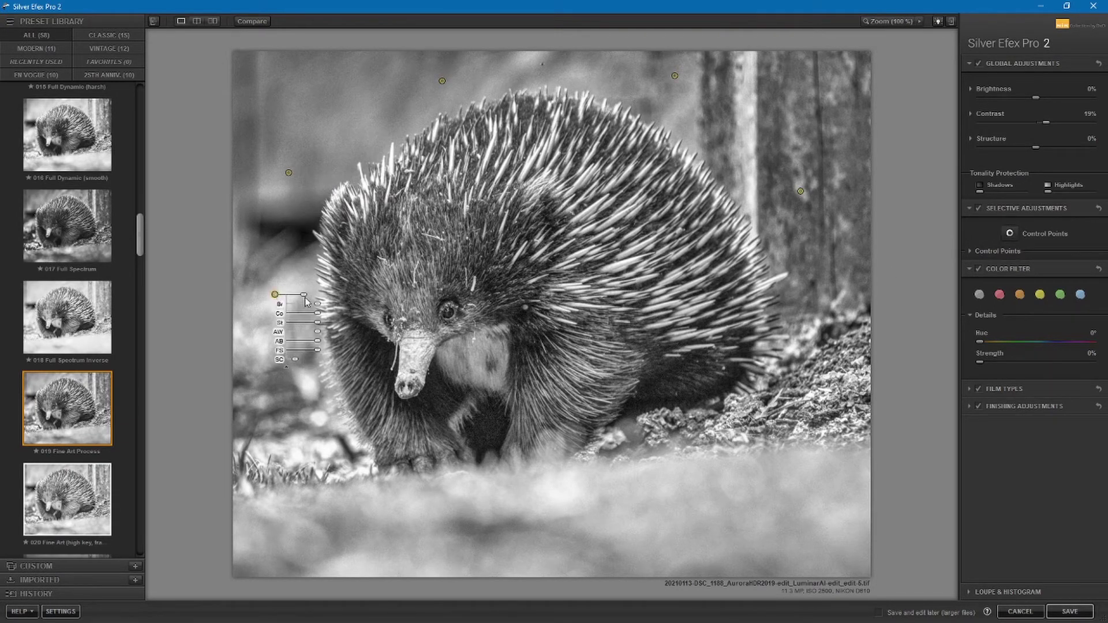
drag(317, 304, 313, 309)
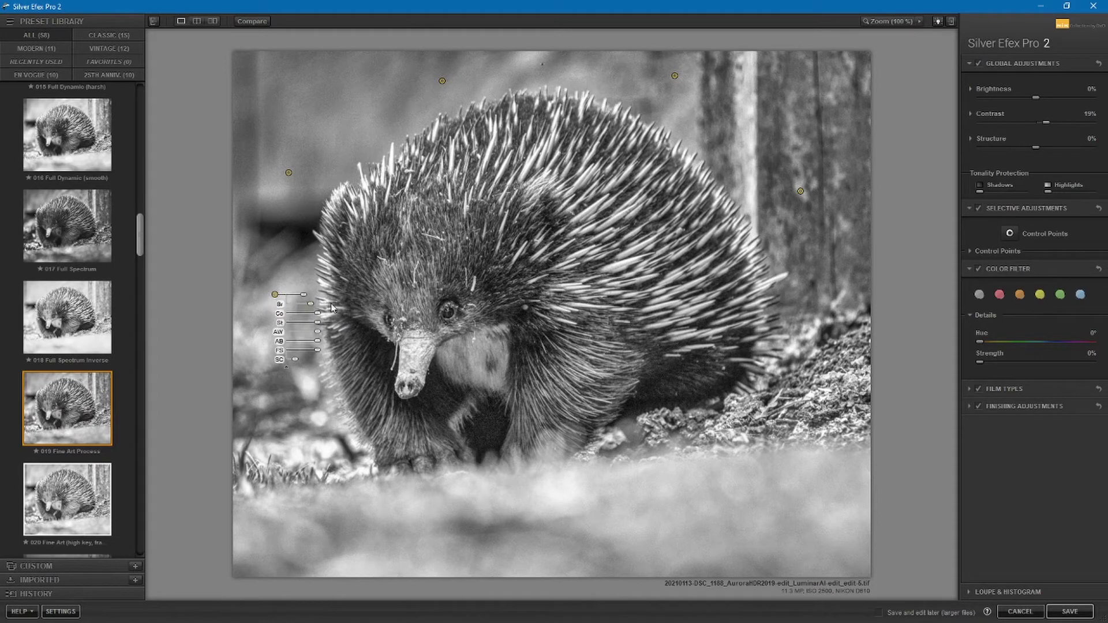
Add control points on the dirt mound behind the echidna and the grass near its front feet, lowering the brightness of each
click(1008, 235)
click(823, 391)
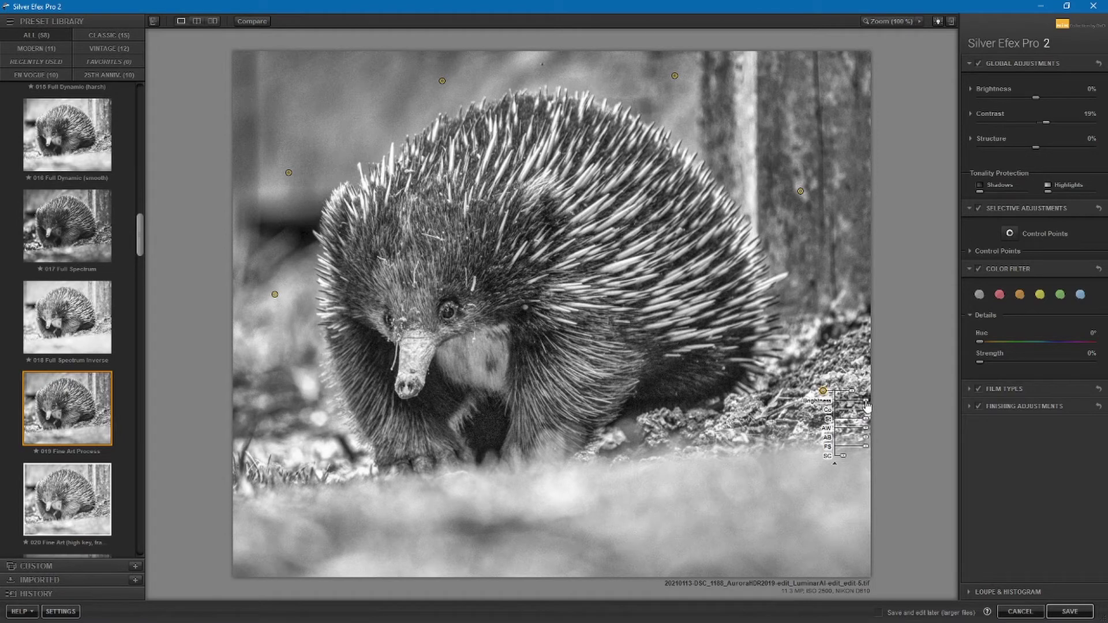
drag(867, 406, 862, 412)
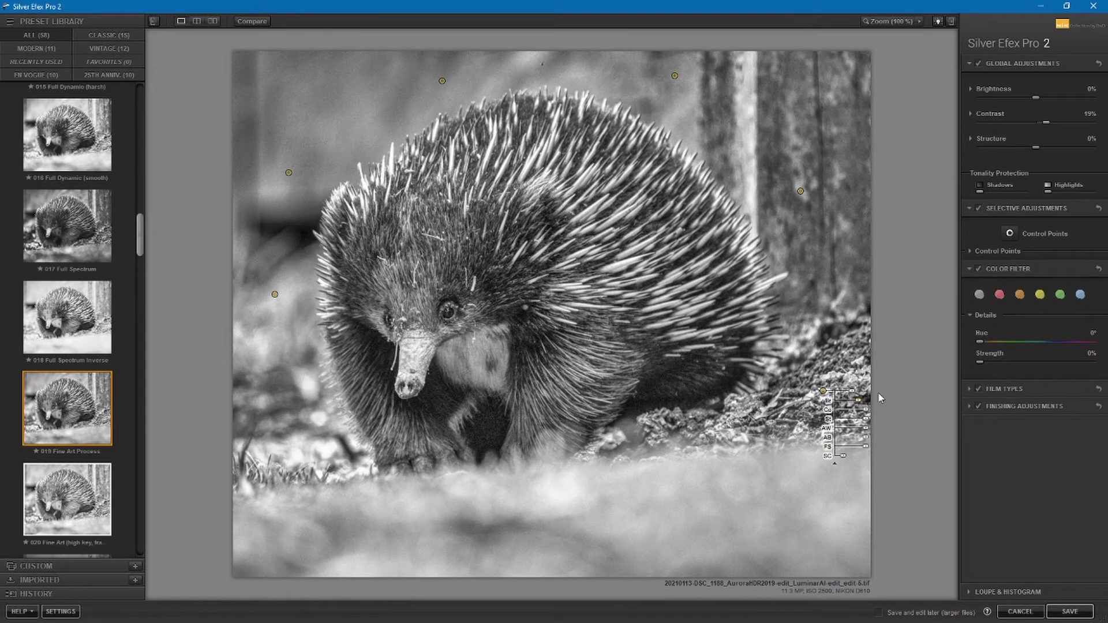
click(1010, 234)
click(279, 436)
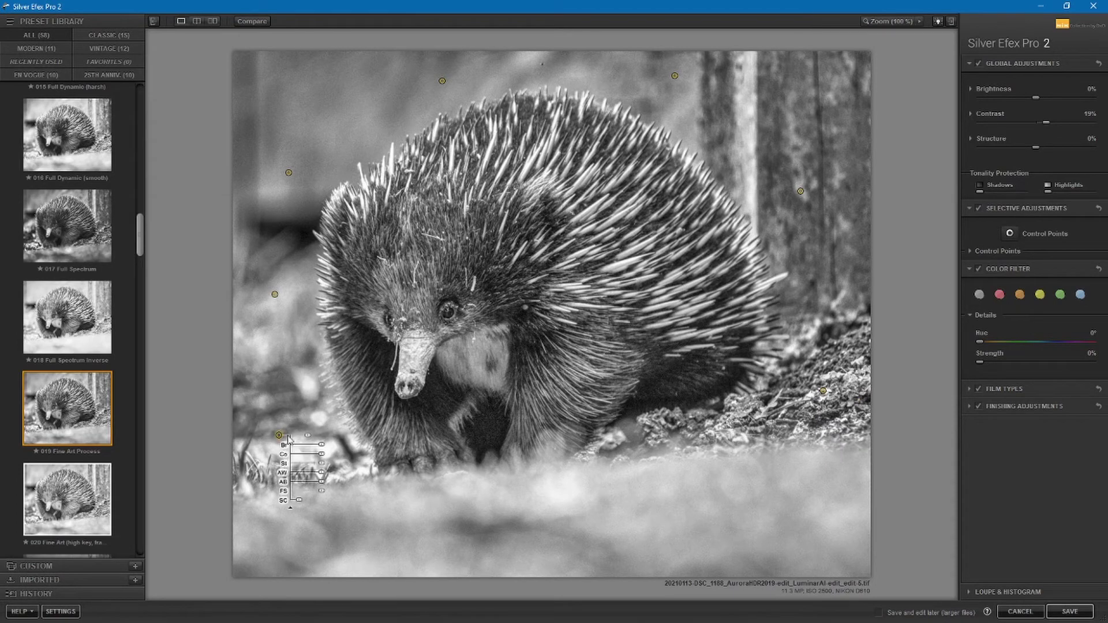
drag(322, 444, 317, 446)
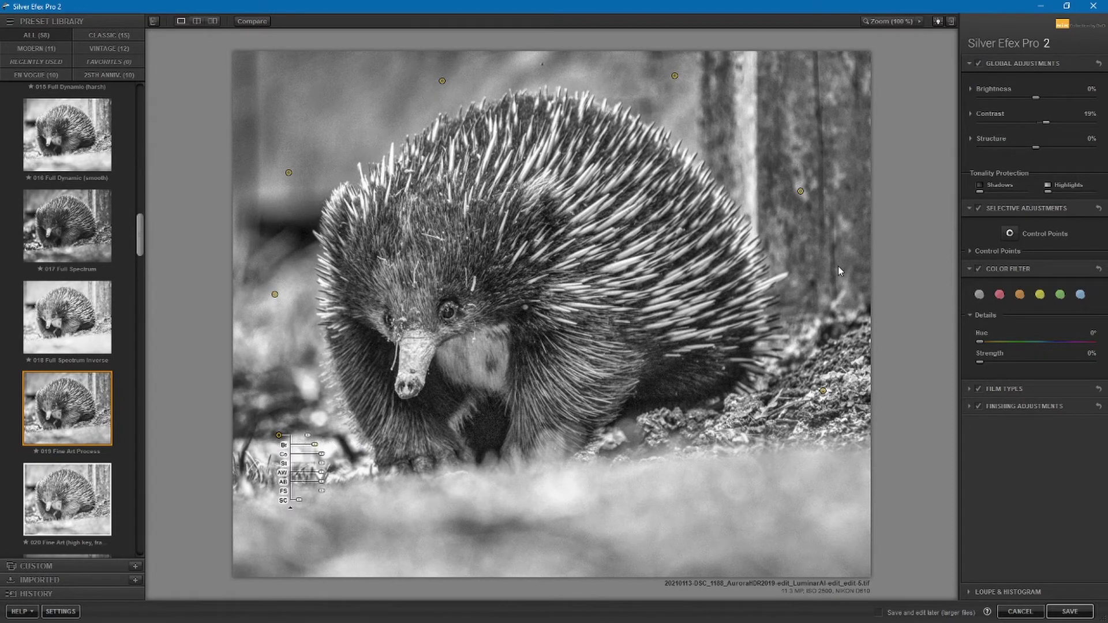
Add a control point on the echidna's face, and set the global brightness to 4% and contrast to 10%
click(1012, 233)
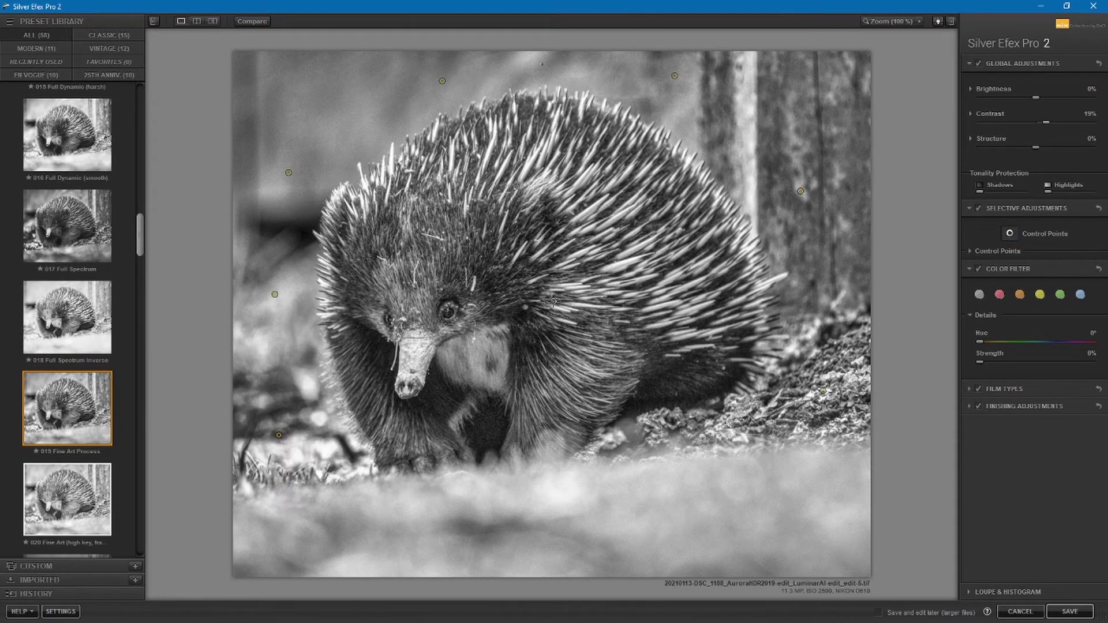
click(418, 312)
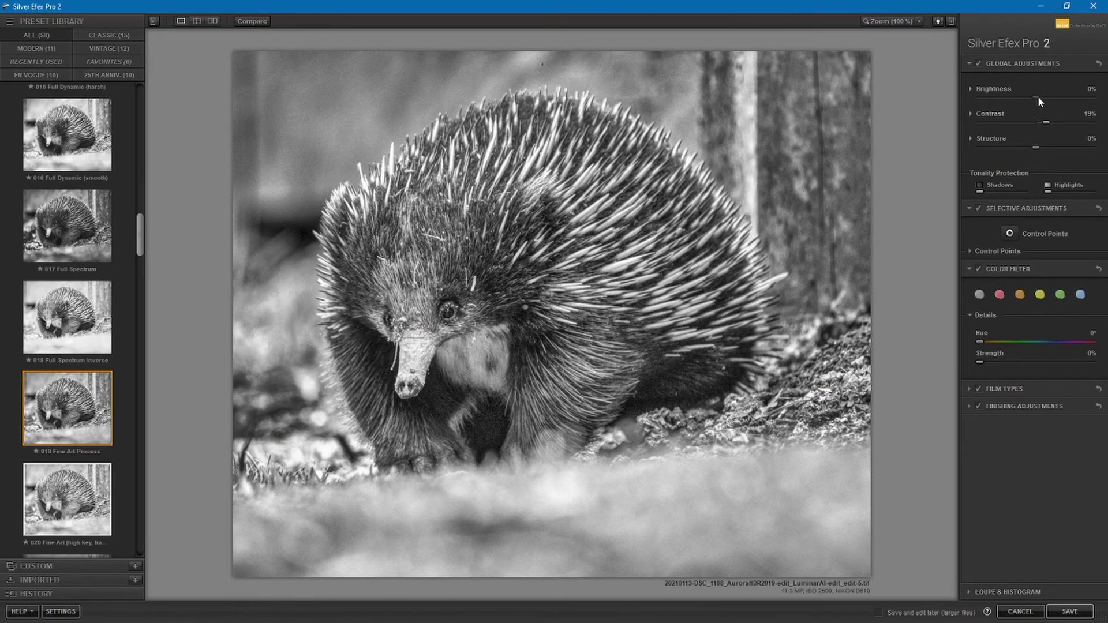
mouse_move(1037, 96)
mouse_down()
mouse_move(1057, 95)
mouse_move(1048, 101)
mouse_up()
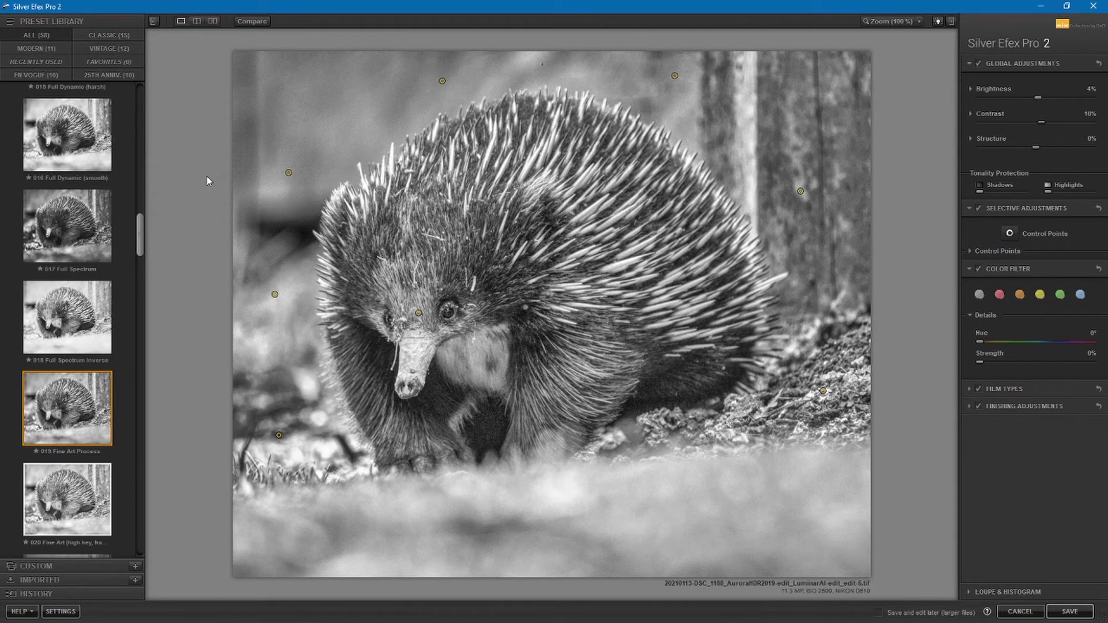
Compare the edit with the original in split and side-by-side previews, moving the split divider to the image's edge
click(197, 21)
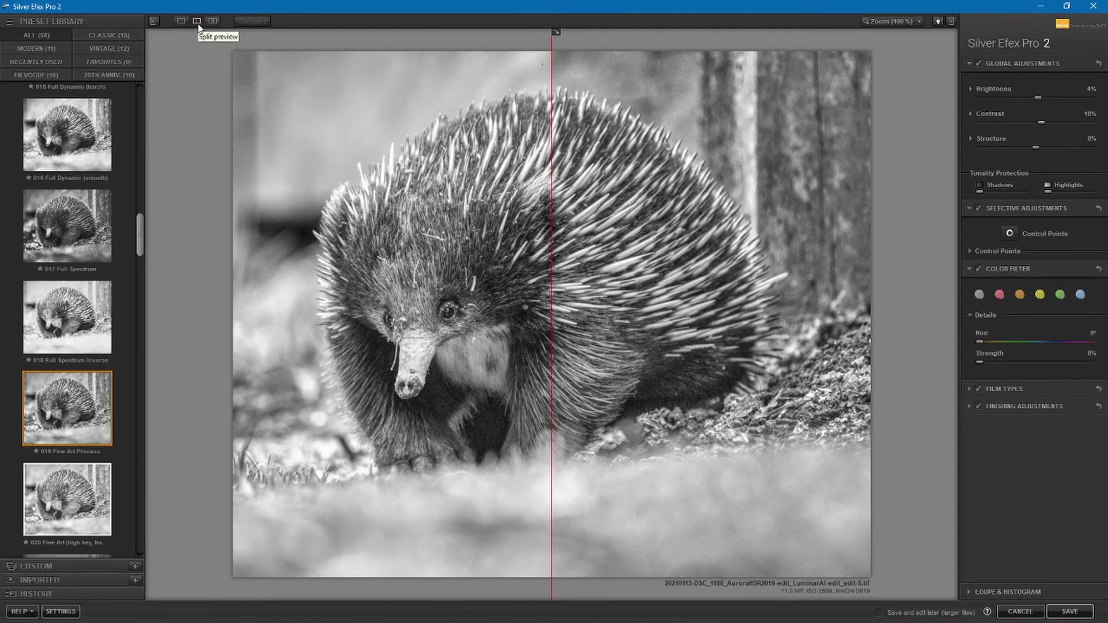
click(213, 22)
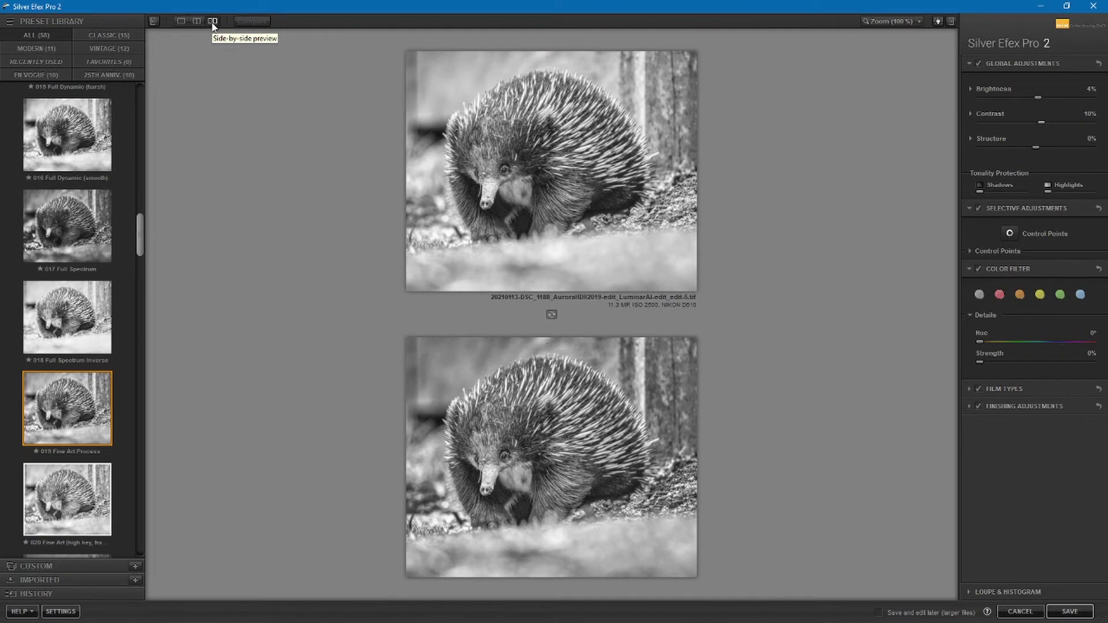
click(198, 22)
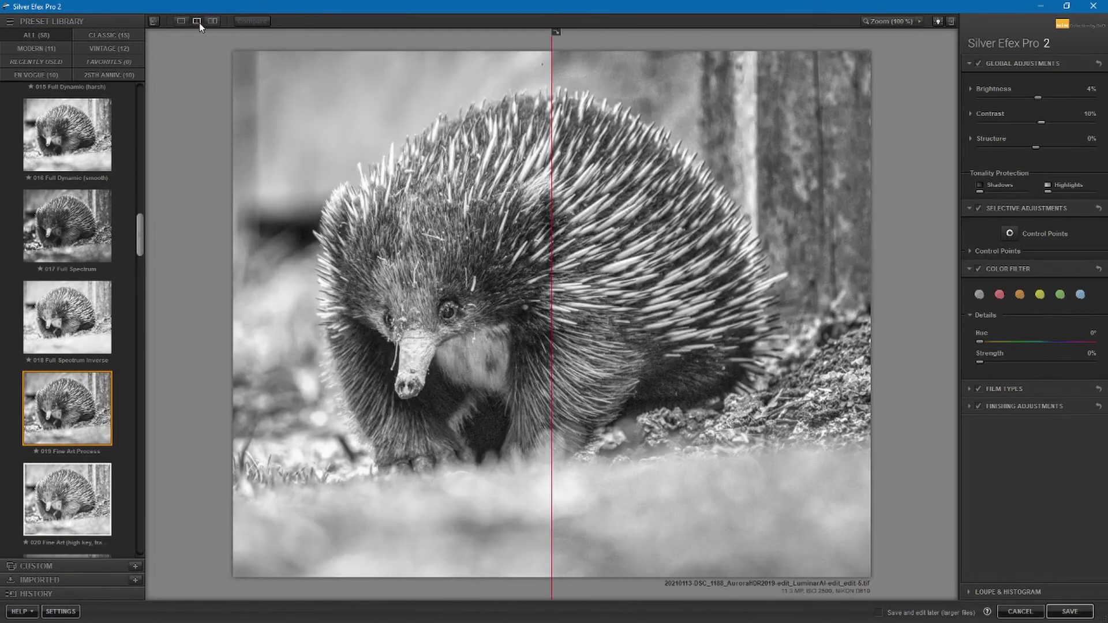
drag(552, 71, 227, 218)
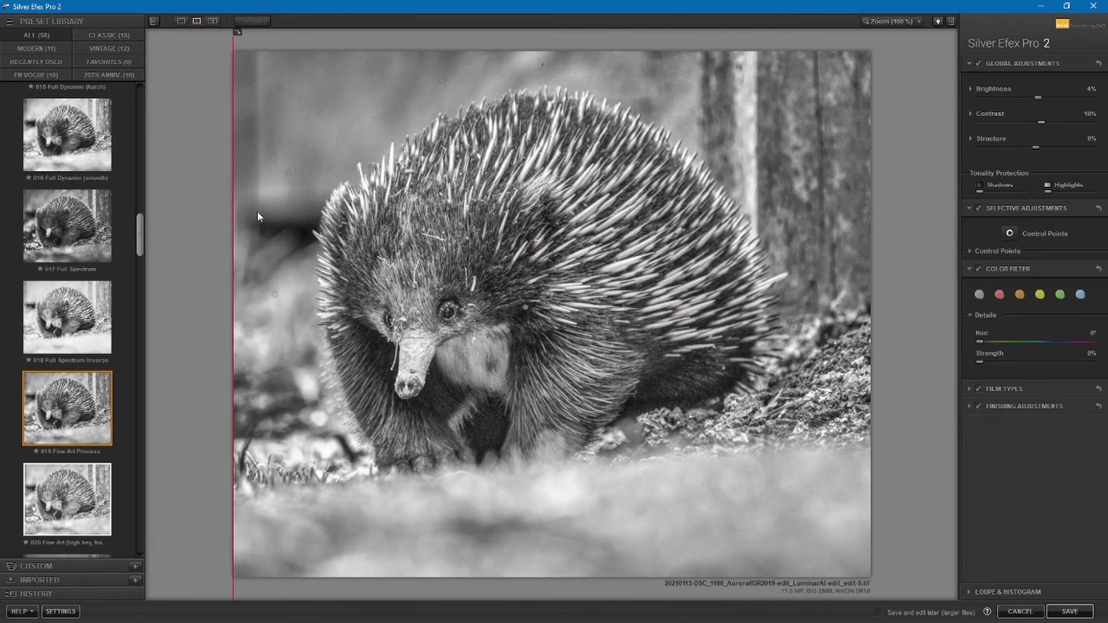
Save the black-and-white edit back to Lightroom and compare it with the earlier monochrome Copy 1 version
click(1072, 617)
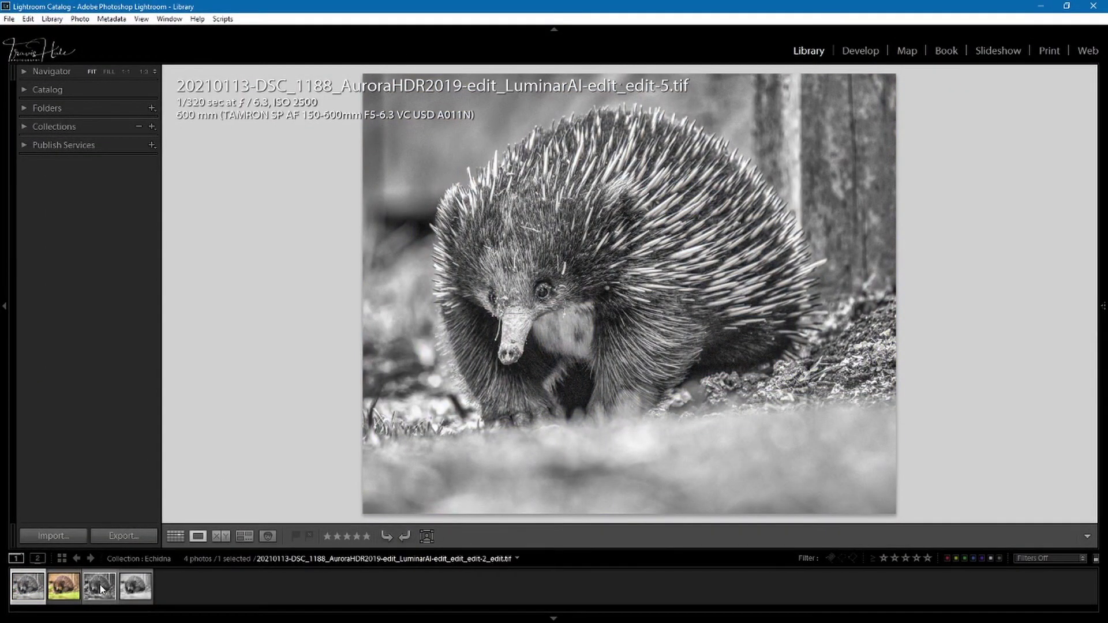
ctrl+click(134, 588)
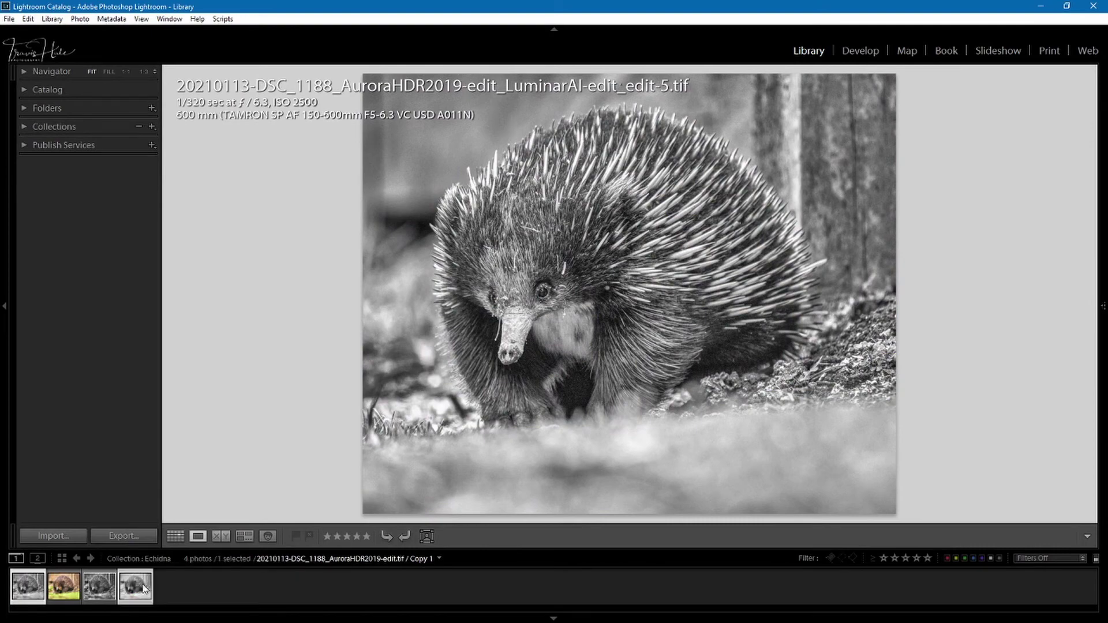
click(222, 537)
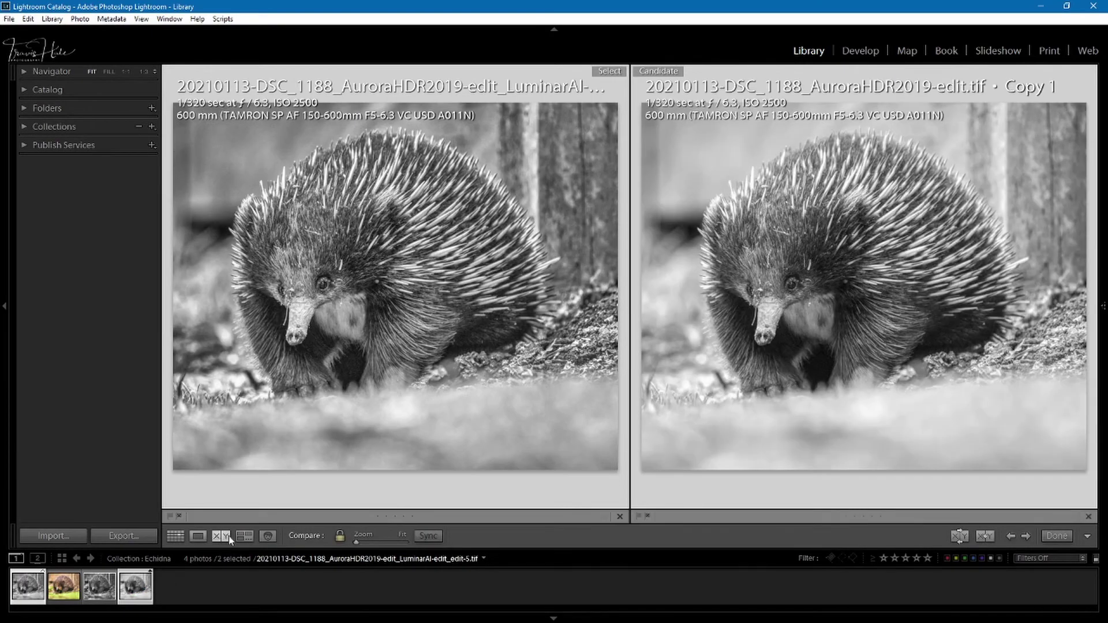